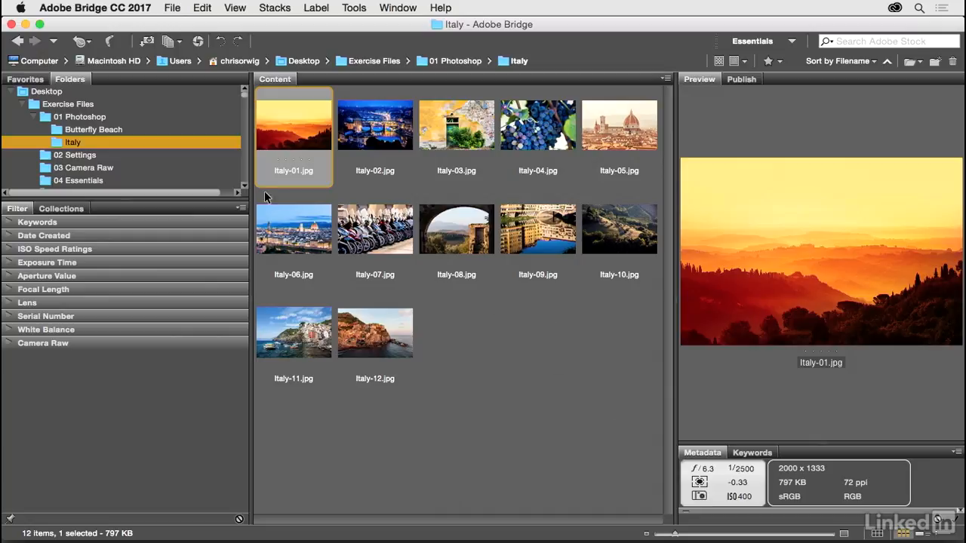
click(86, 119)
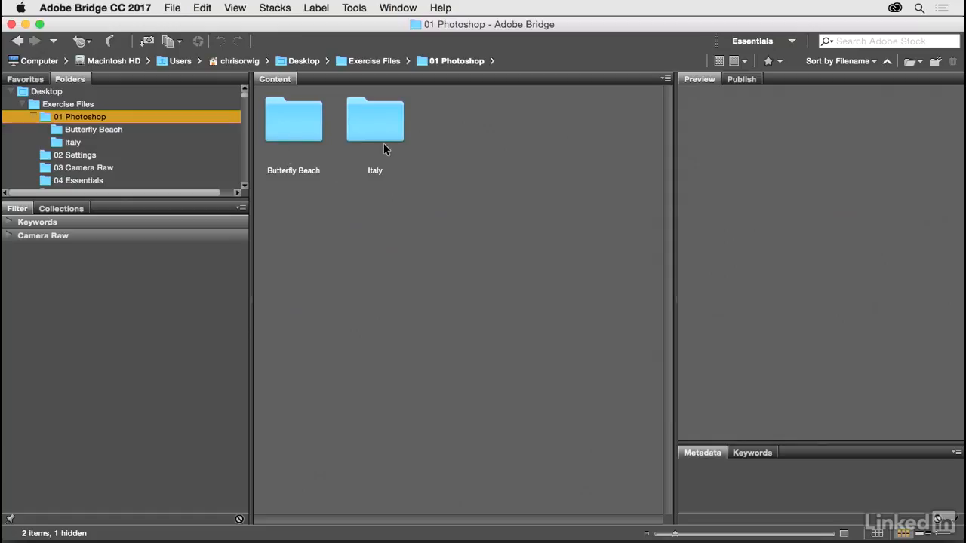
double_click(292, 125)
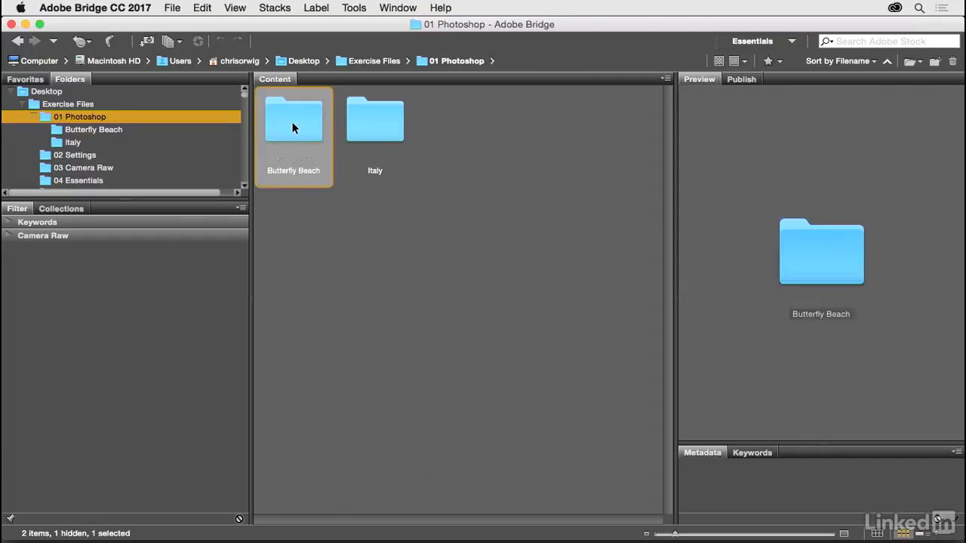
click(76, 143)
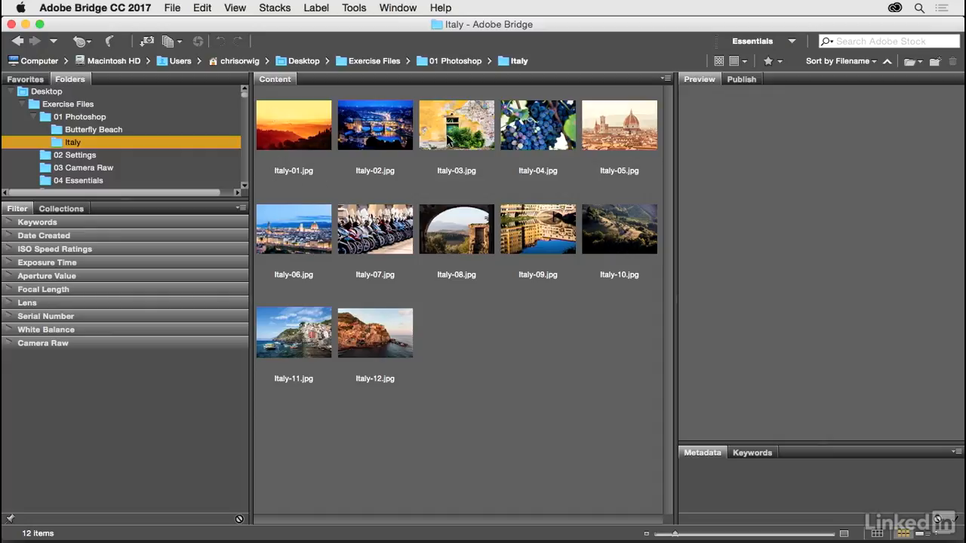
click(302, 138)
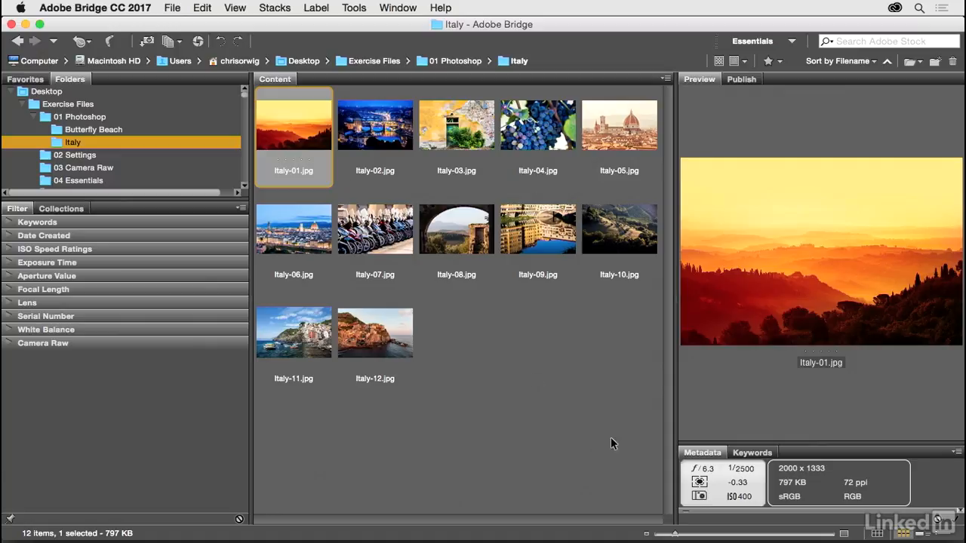
Step: Enlarge the Italy thumbnails to three columns, widen the preview pane and heighten the metadata area
mouse_move(676, 535)
mouse_down()
mouse_move(687, 536)
mouse_move(678, 536)
mouse_up()
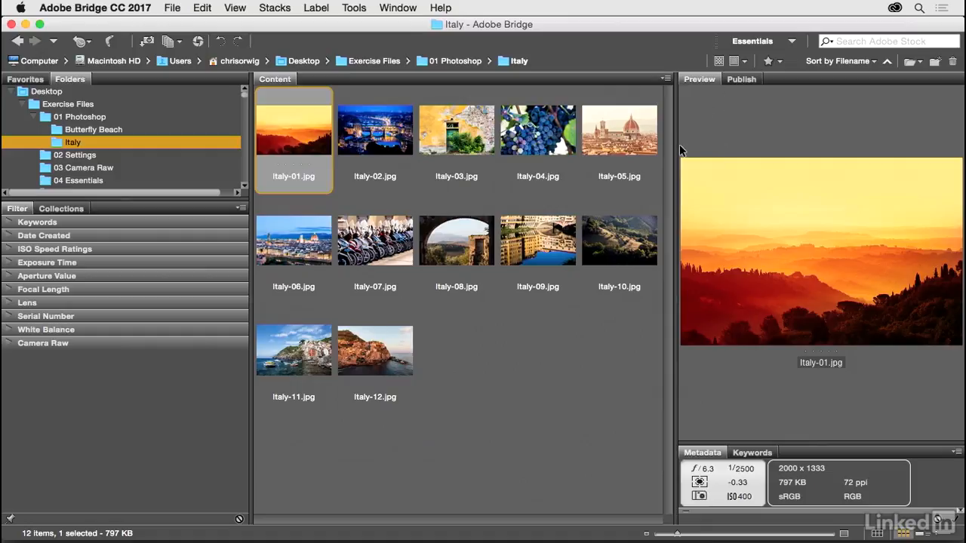
drag(676, 147, 567, 152)
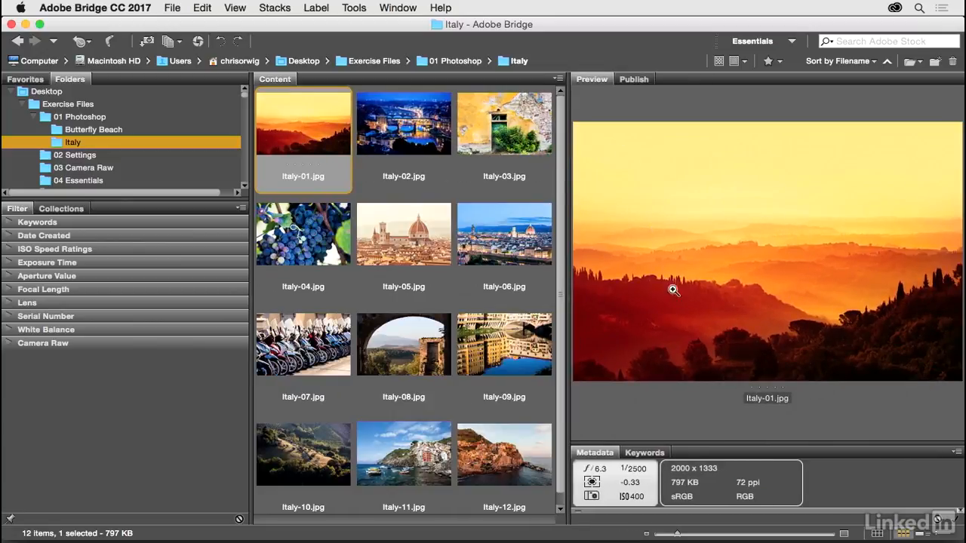
mouse_move(768, 445)
mouse_down()
mouse_move(767, 306)
mouse_move(767, 440)
mouse_up()
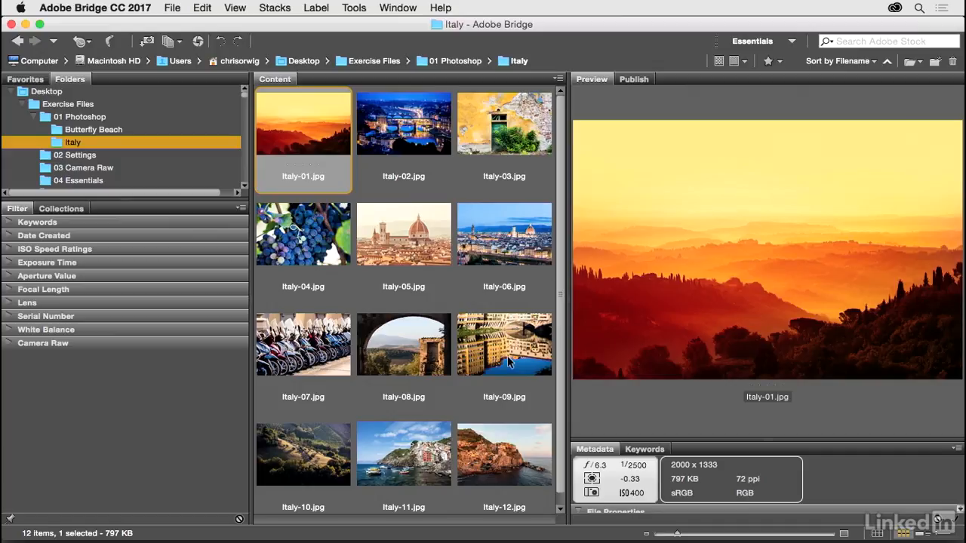
click(511, 362)
click(412, 449)
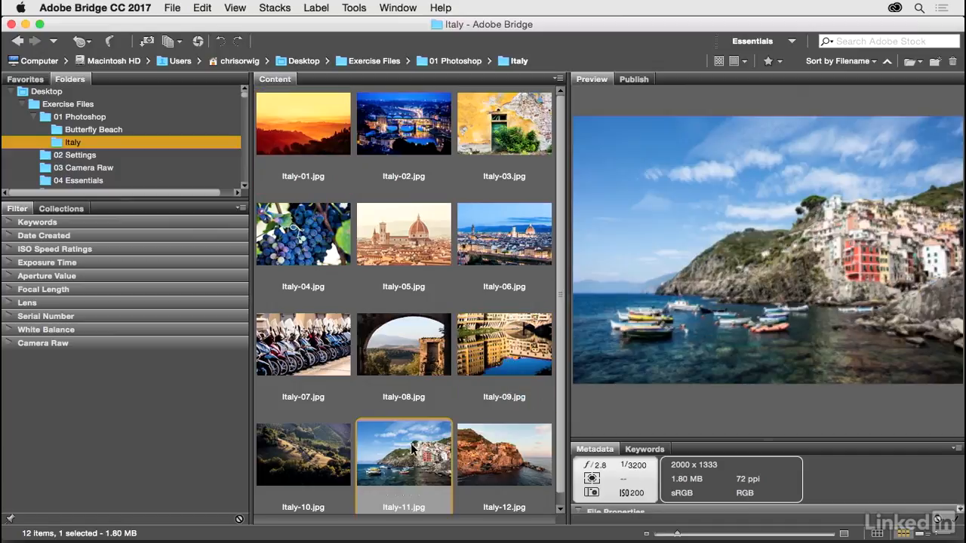
click(495, 451)
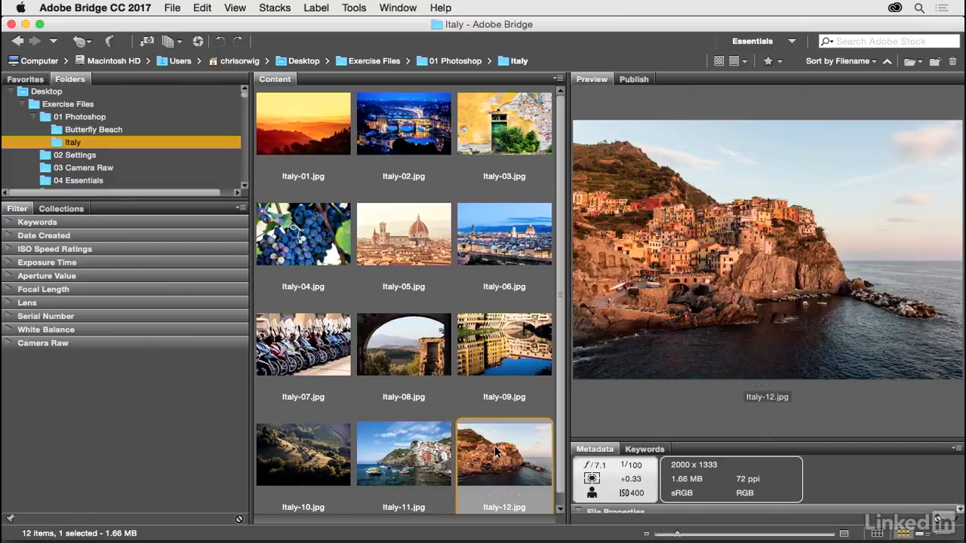
key(Left)
key(Left)
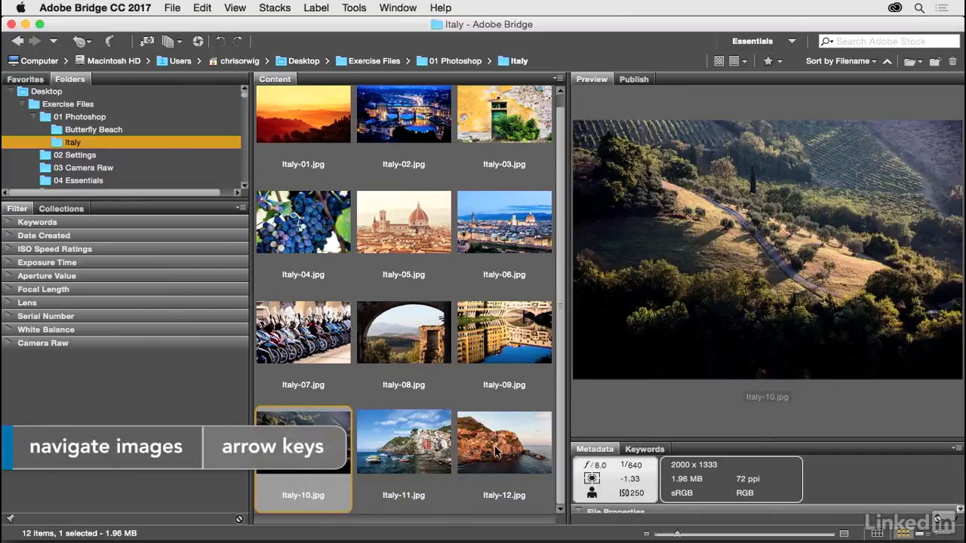
key(Left)
key(Left)
key(Left)
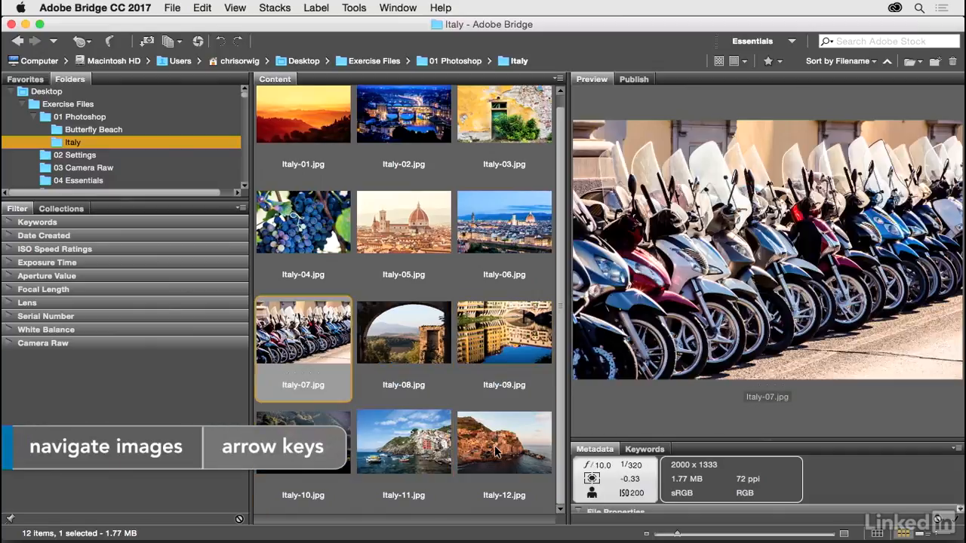
key(Left)
key(Left)
key(Left)
key(Left)
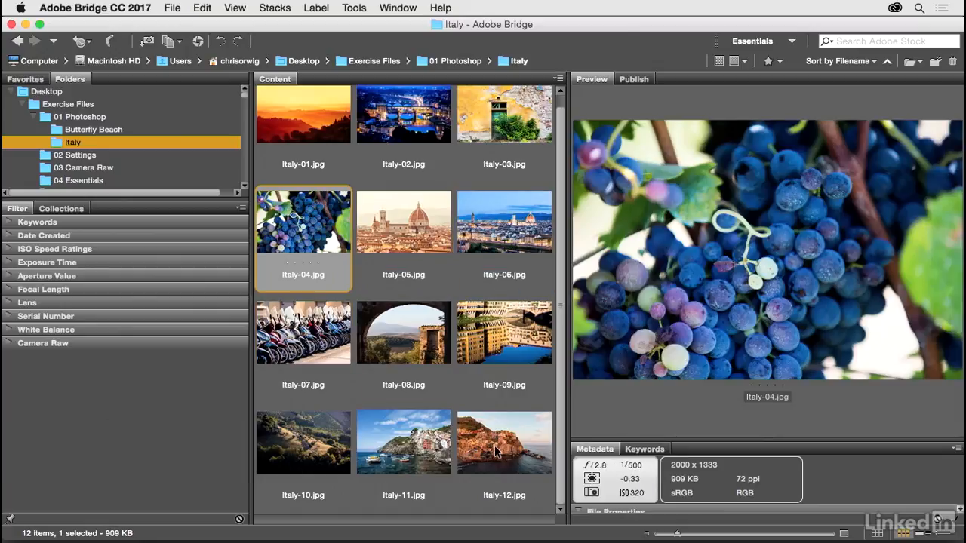
key(Left)
key(Left)
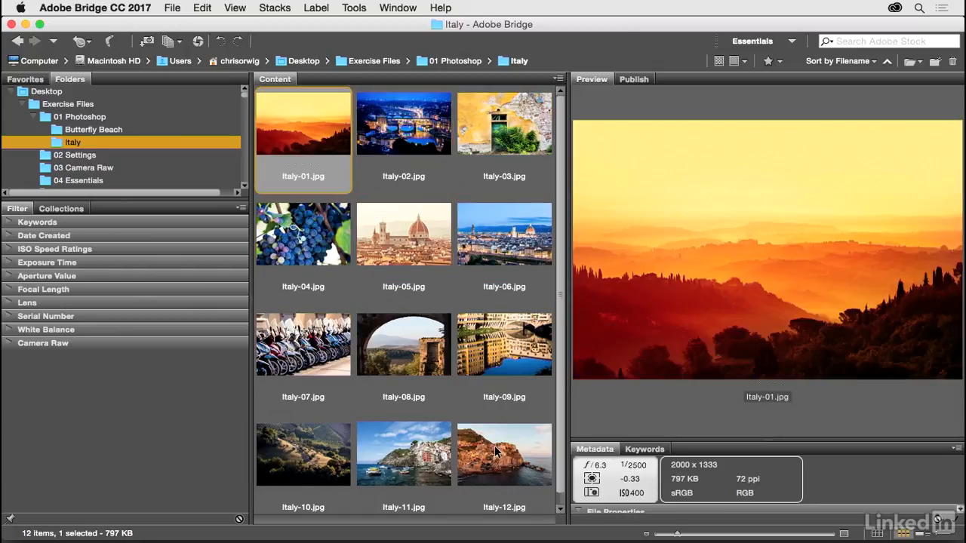
key(Right)
key(Right)
key(Right)
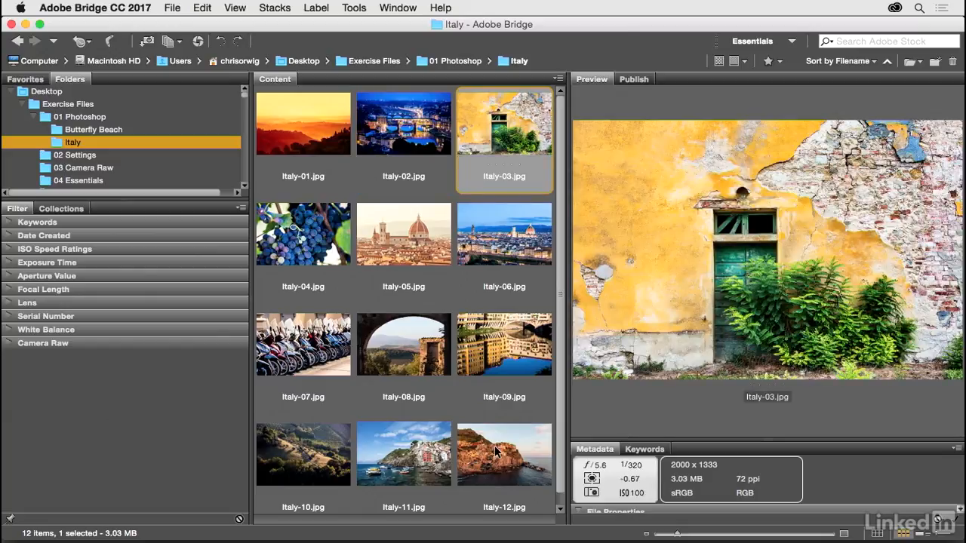
key(Right)
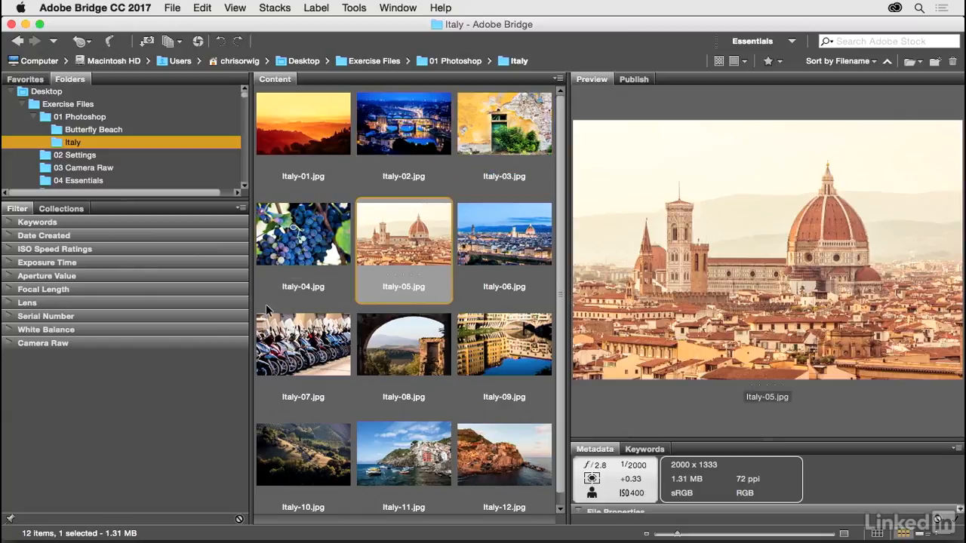
Step: Open the Butterfly Beach folder and step through its DNG photos to Butterfly-Beach-02.dng
click(136, 128)
click(307, 142)
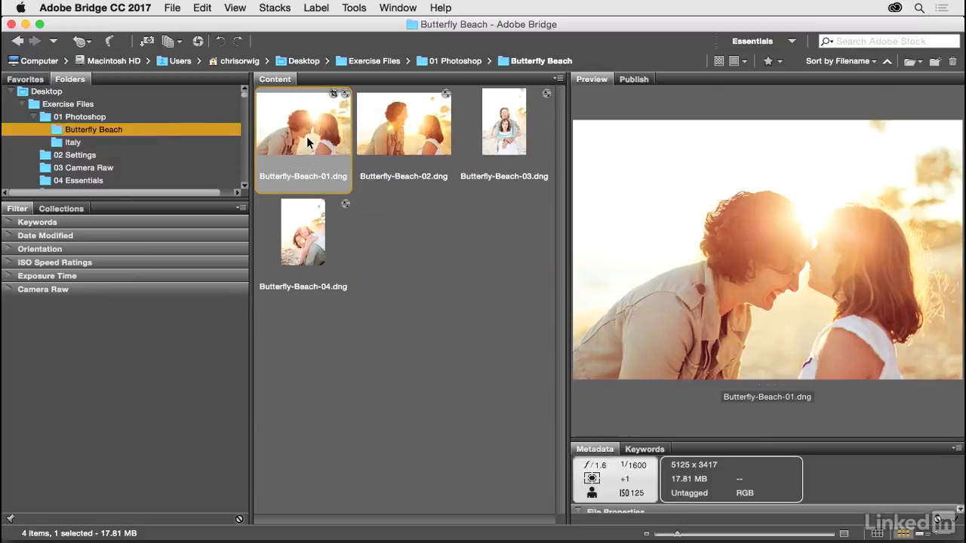
key(Right)
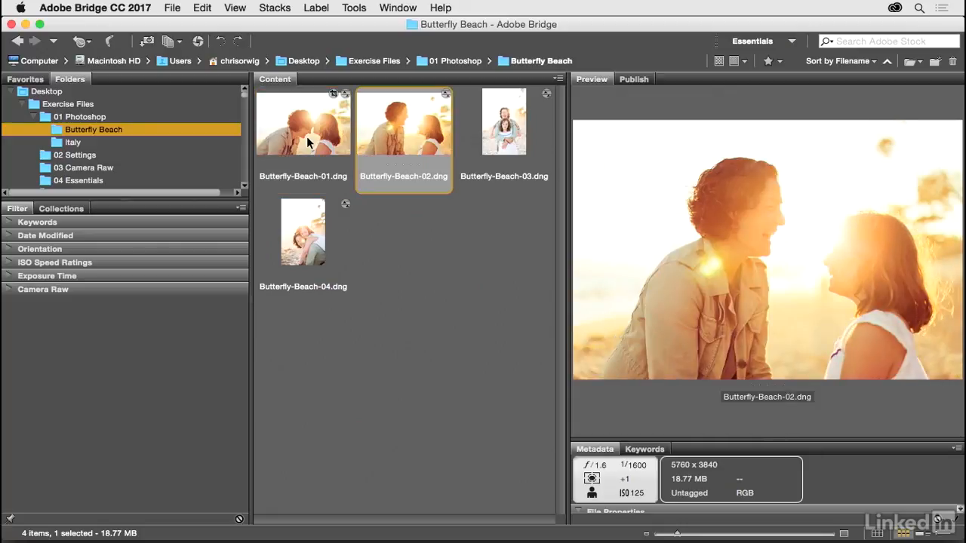
key(Right)
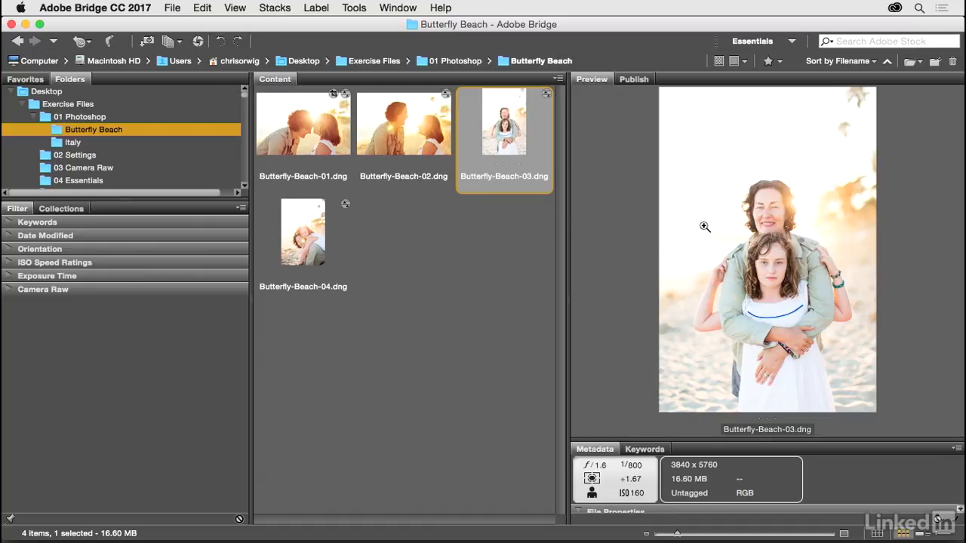
click(779, 263)
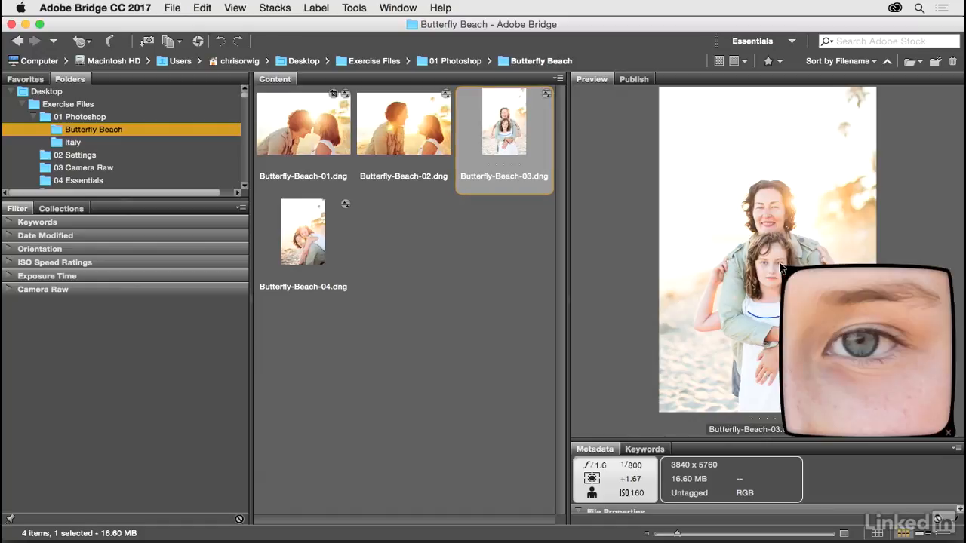
mouse_move(780, 264)
mouse_down()
mouse_move(765, 263)
mouse_move(777, 266)
mouse_up()
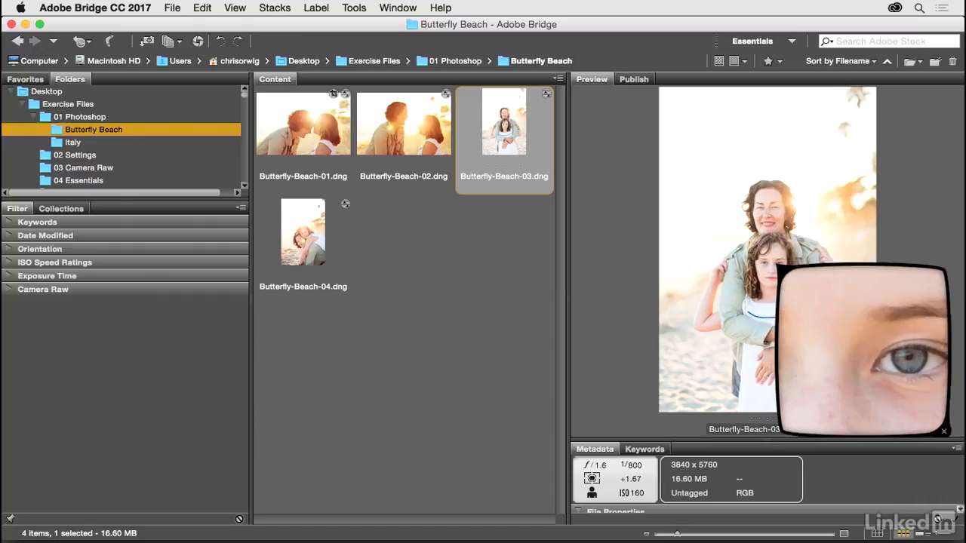
click(777, 264)
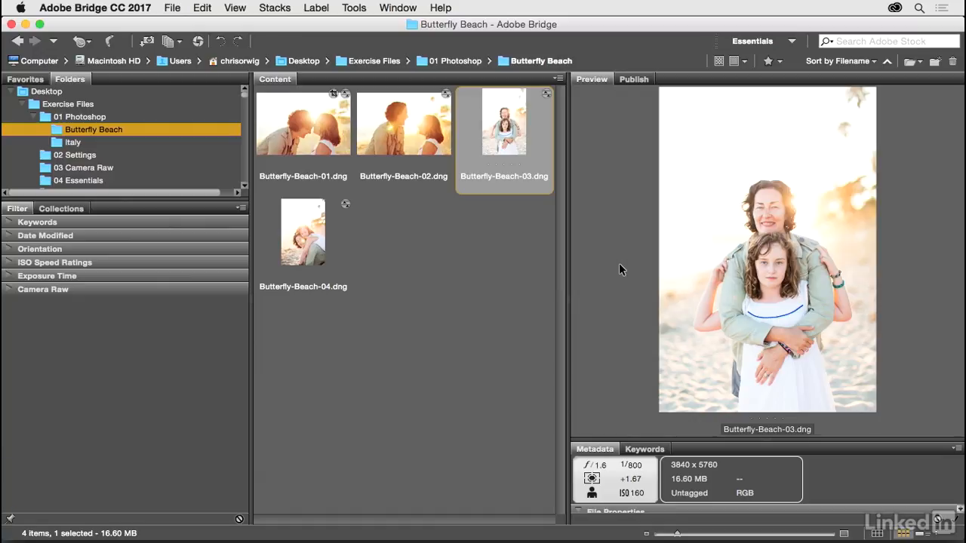
key(space)
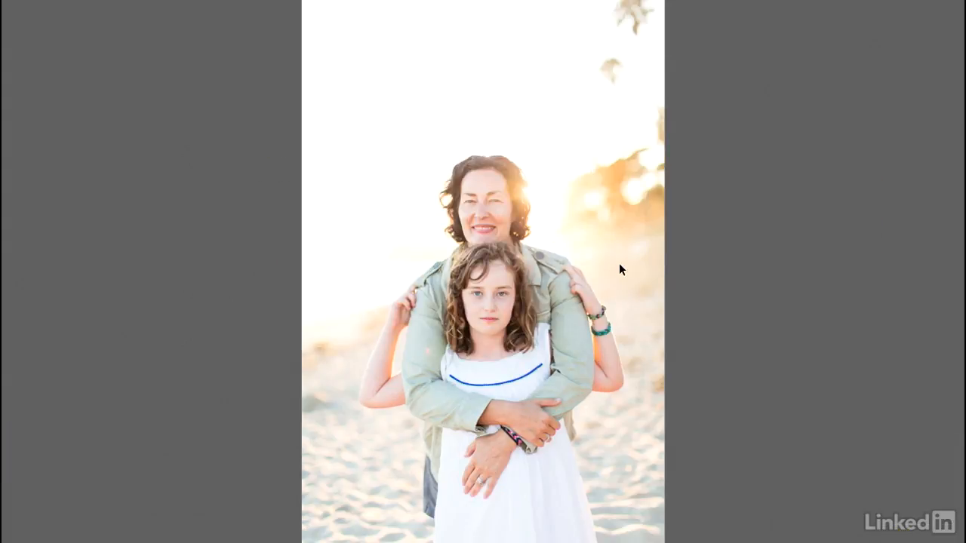
key(Right)
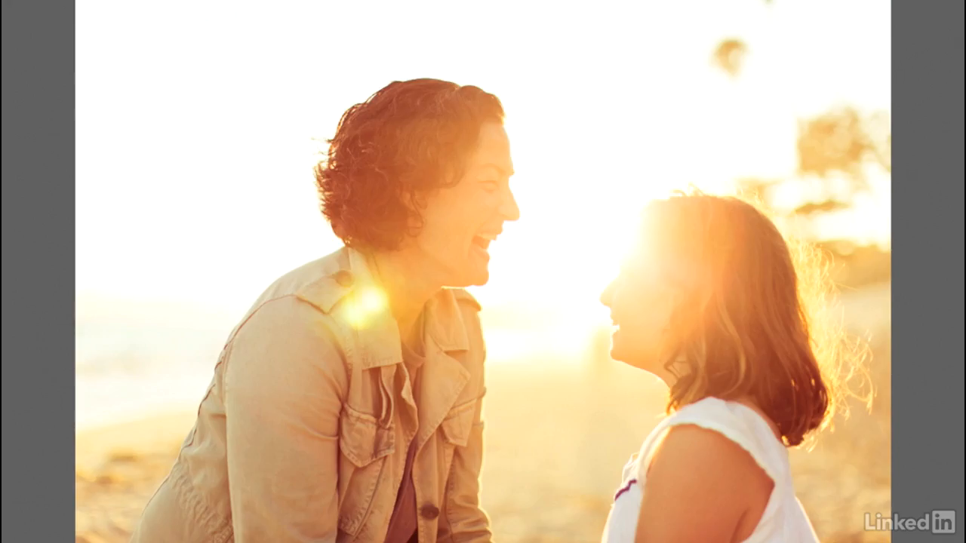
key(Right)
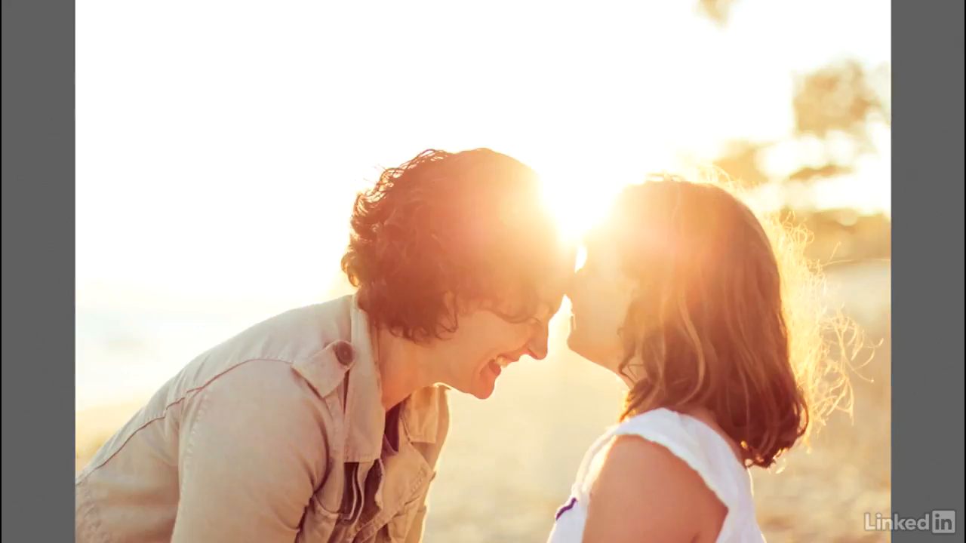
key(Right)
key(Right)
key(Right)
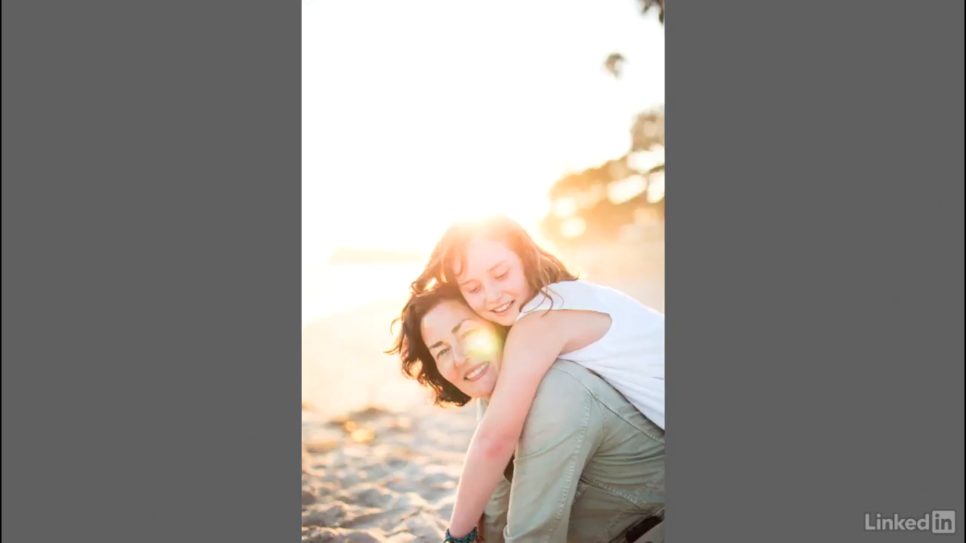
key(Escape)
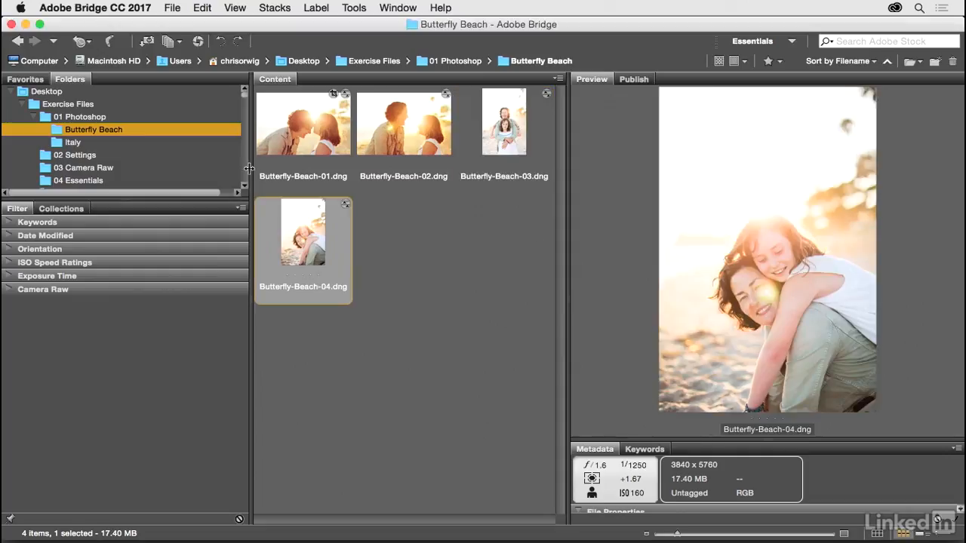
Step: Show the Italy folder and give Italy-01, Italy-02 and Italy-03 four stars each from the Label menu
click(181, 143)
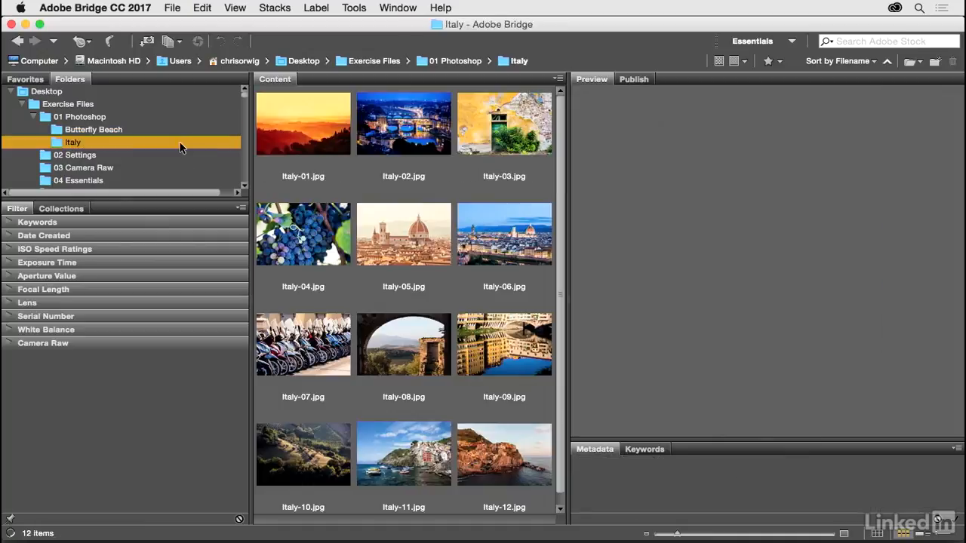
click(304, 137)
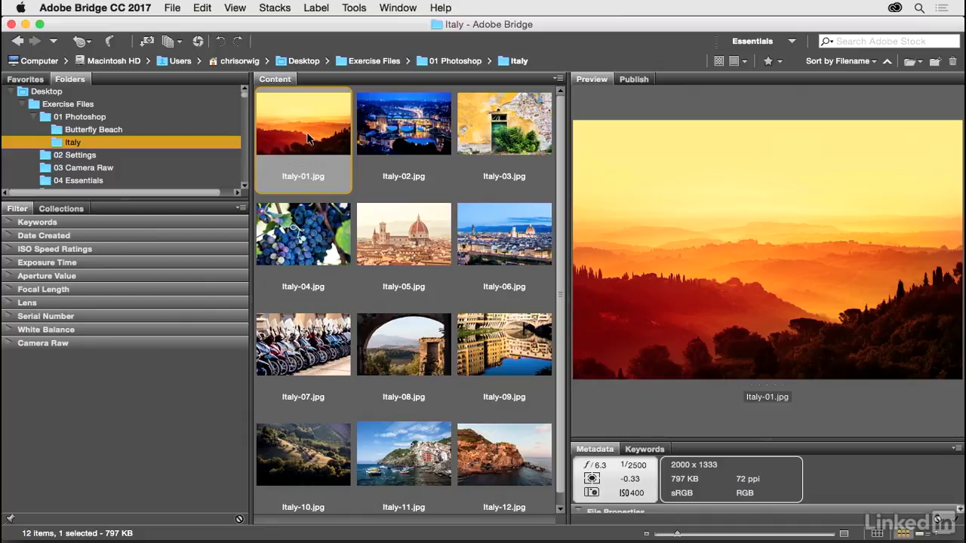
click(316, 9)
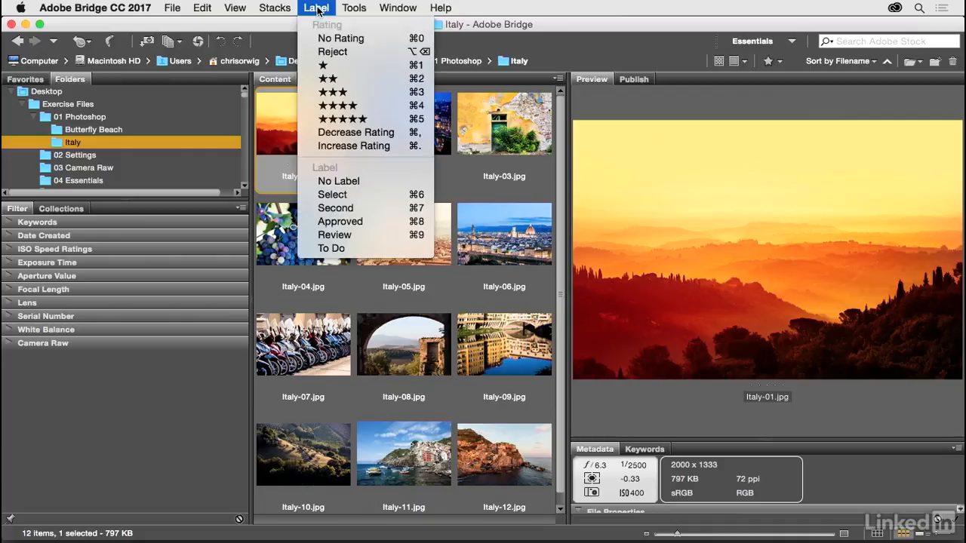
click(377, 107)
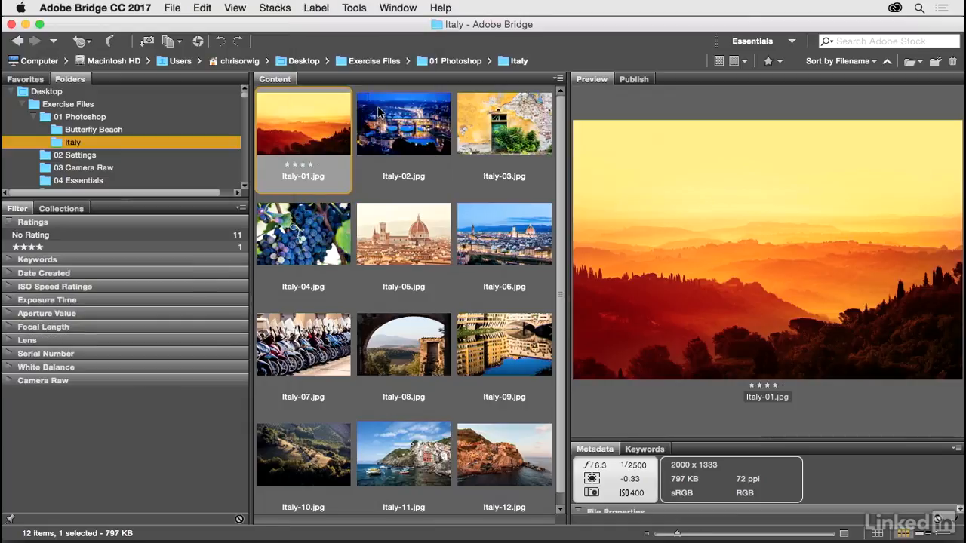
click(378, 111)
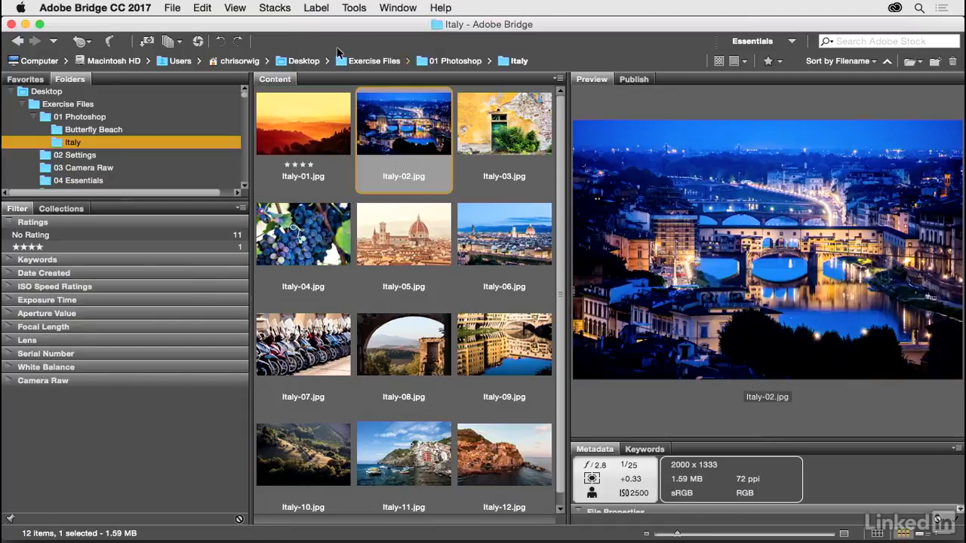
click(317, 9)
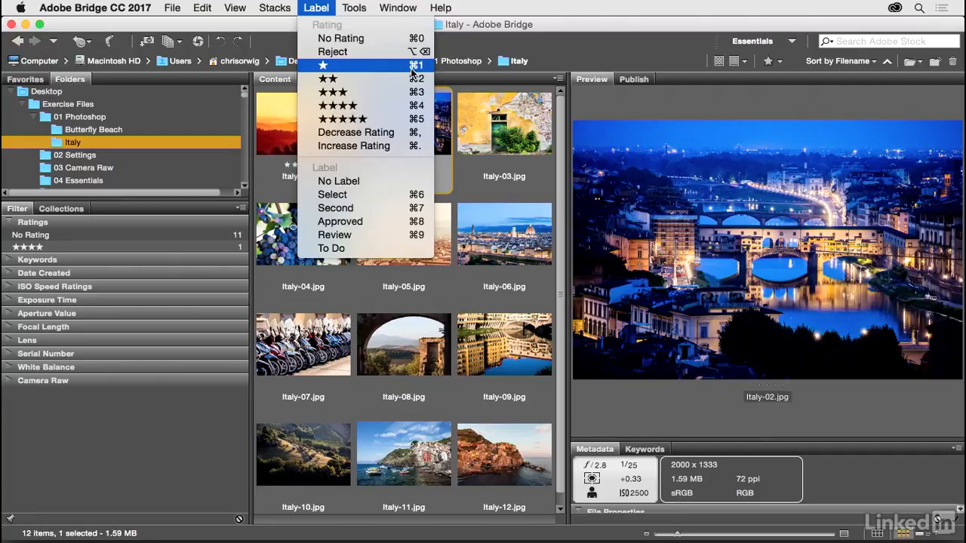
click(411, 105)
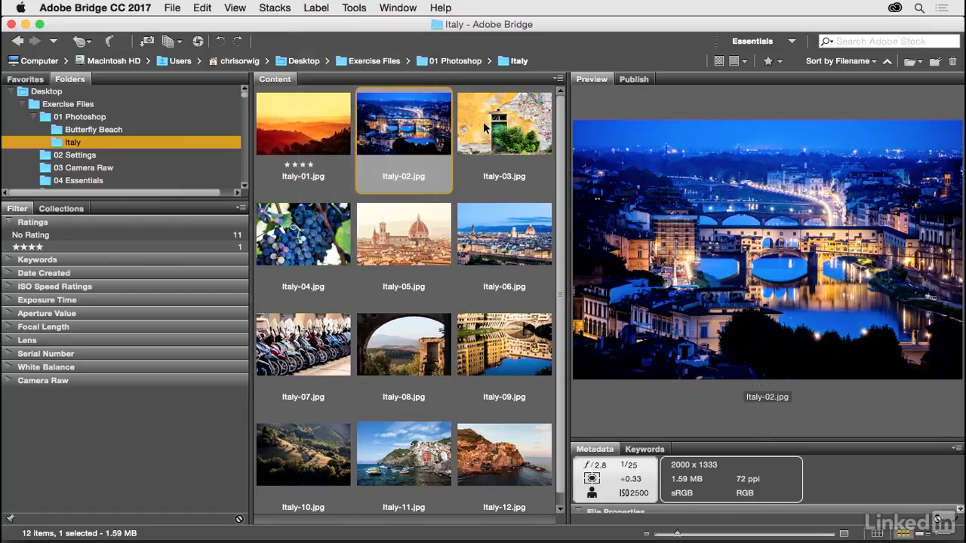
click(494, 127)
click(316, 8)
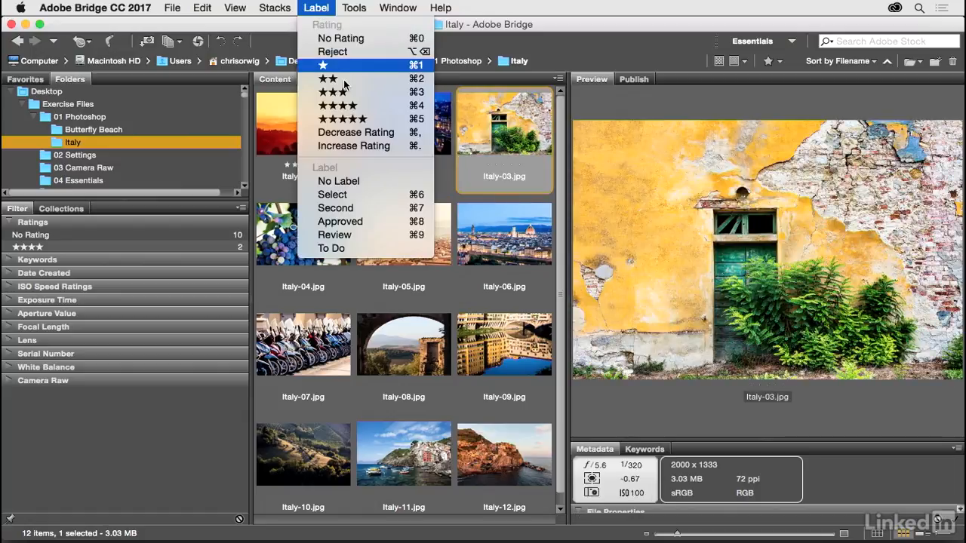
click(338, 105)
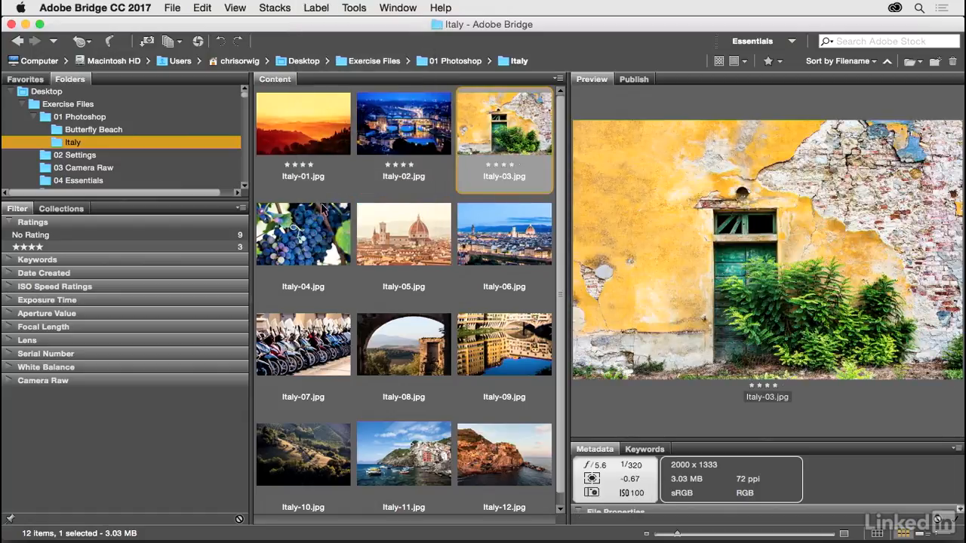
Step: Rate Italy-04 through Italy-07 with keyboard shortcuts: two, three, two and one stars
key(Right)
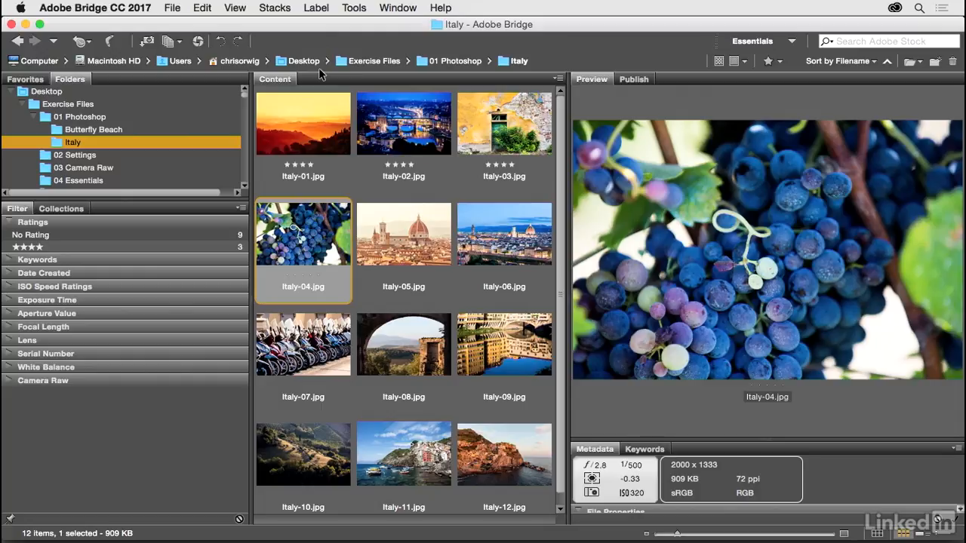
key(Right)
key(super+3)
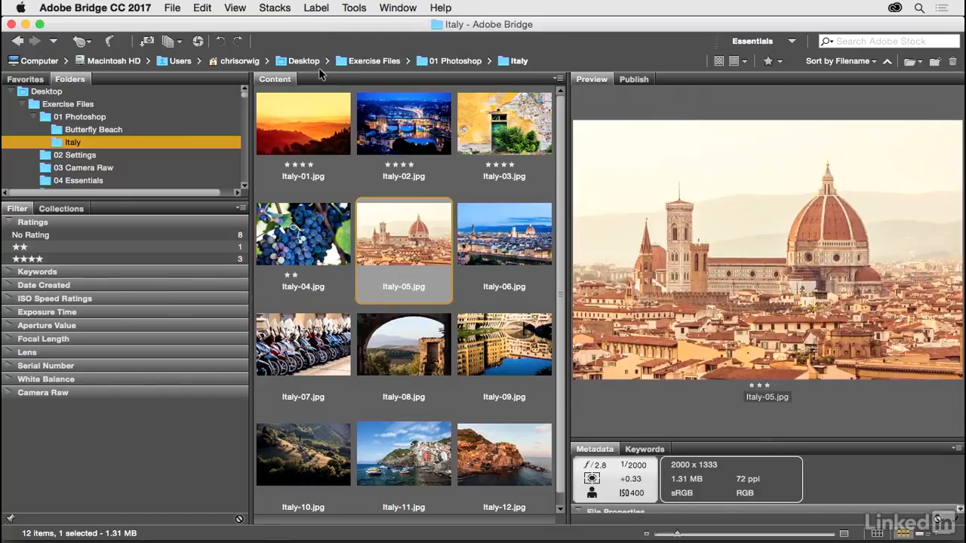
key(Right)
key(super+2)
key(Right)
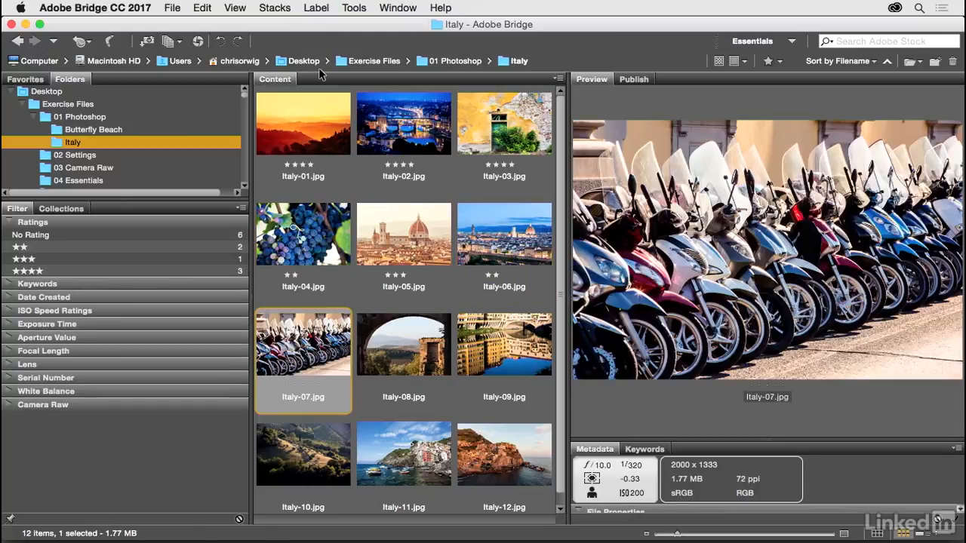
key(super+1)
Step: Rate Italy-08 two stars, Italy-09 three, skip Italy-10, Italy-11 two and Italy-12 four stars
key(Right)
key(super+2)
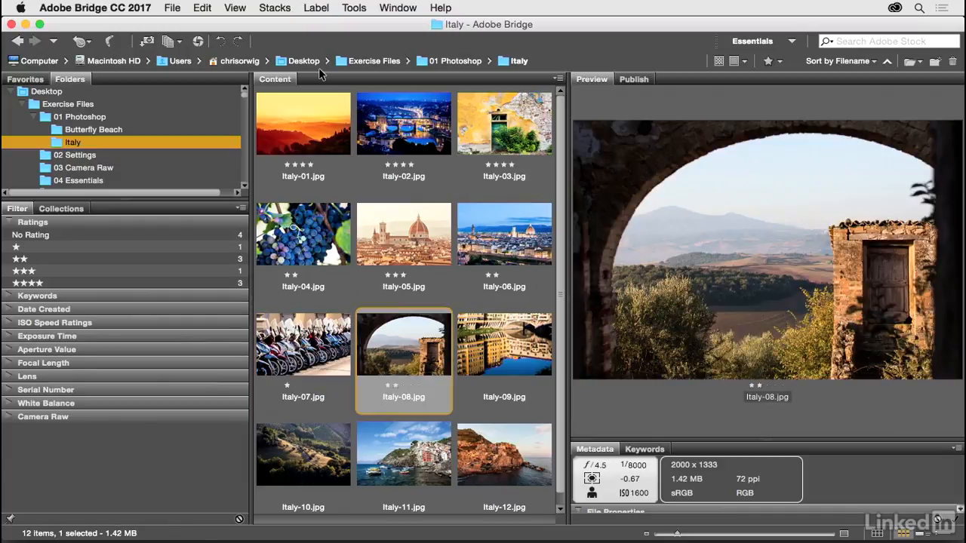
key(Right)
key(super+3)
key(Right)
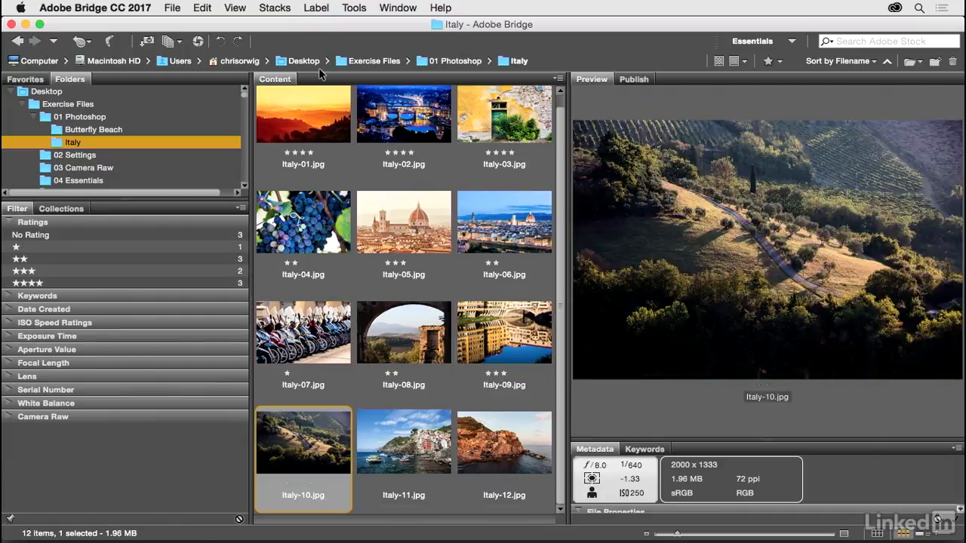
key(Right)
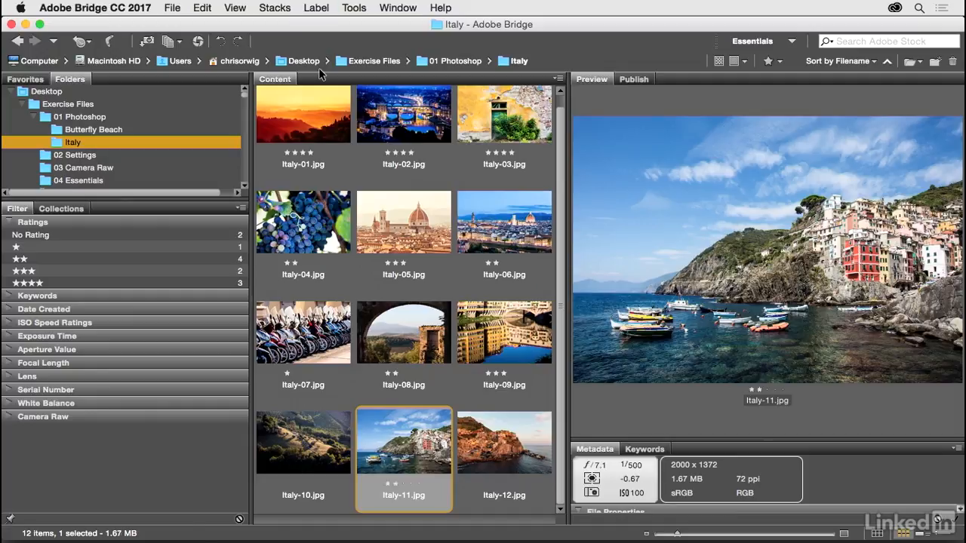
key(Right)
key(super+4)
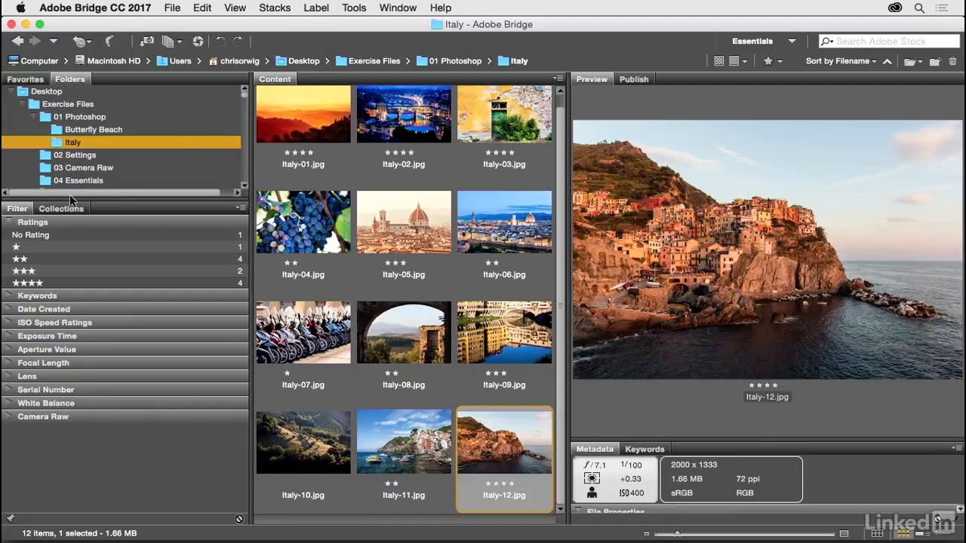
click(11, 221)
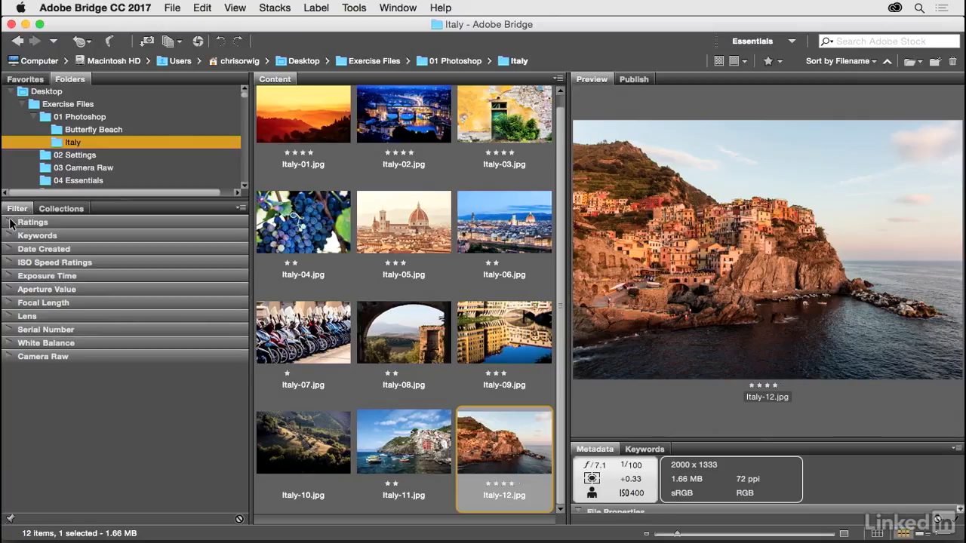
click(11, 222)
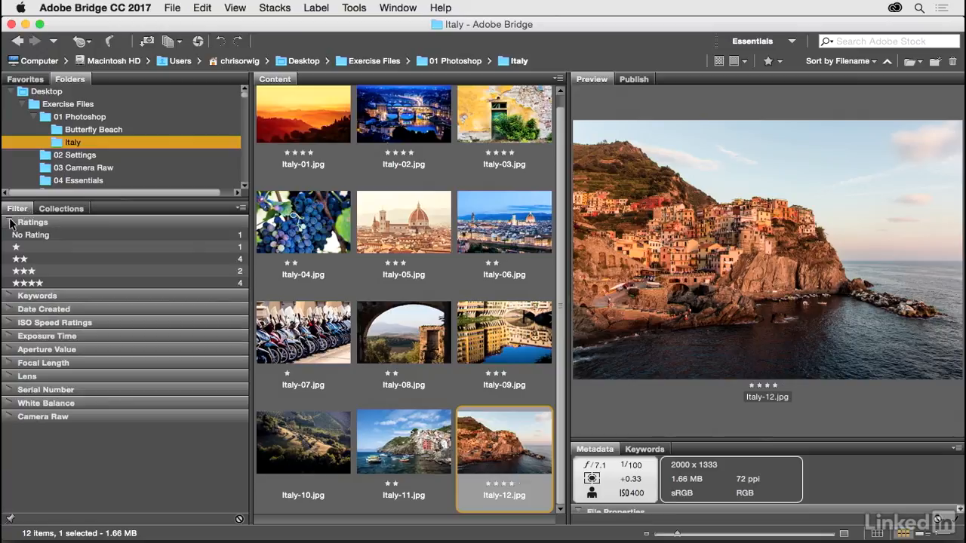
click(77, 281)
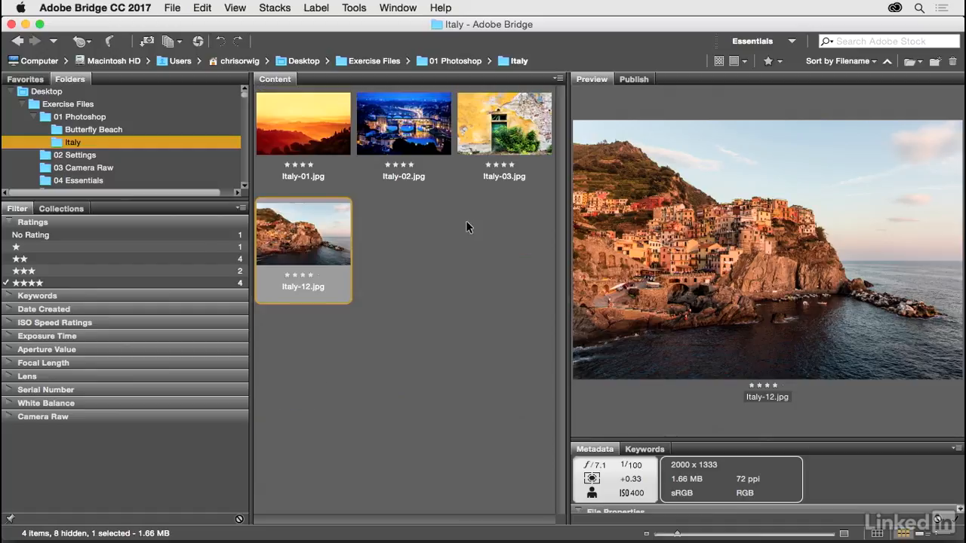
click(293, 141)
click(389, 140)
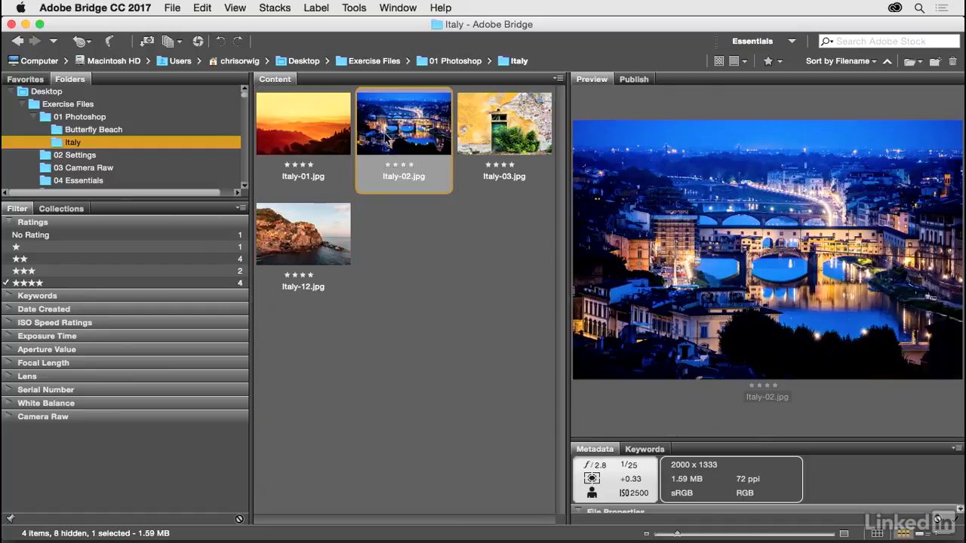
click(482, 132)
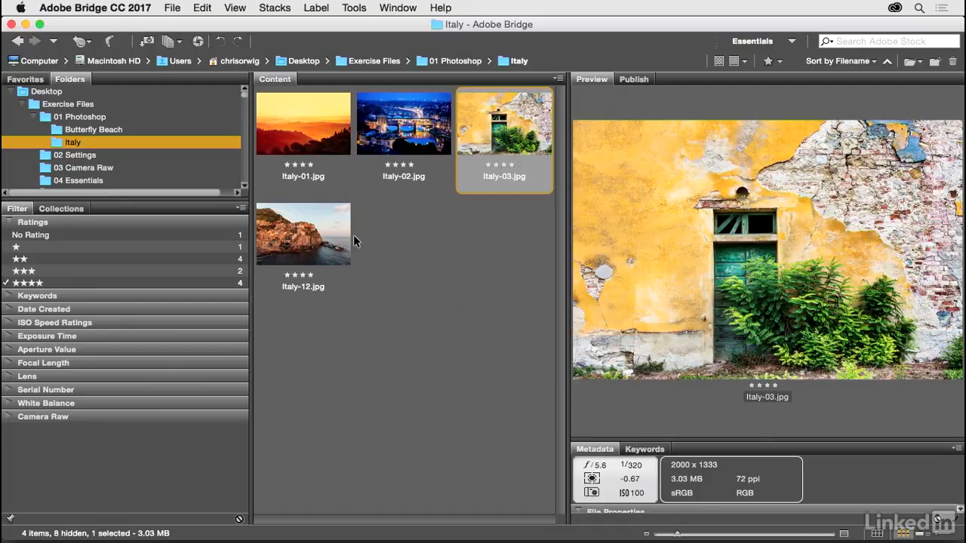
click(45, 271)
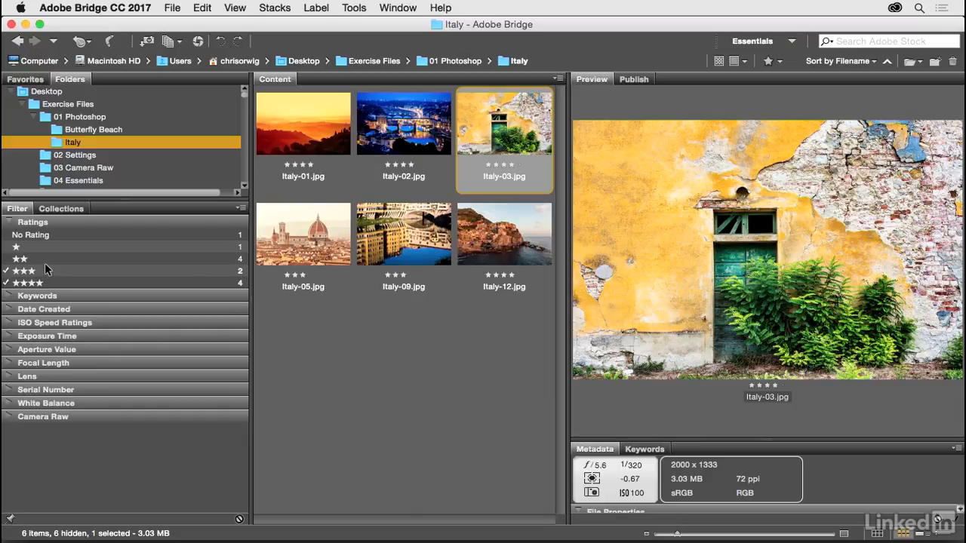
click(45, 259)
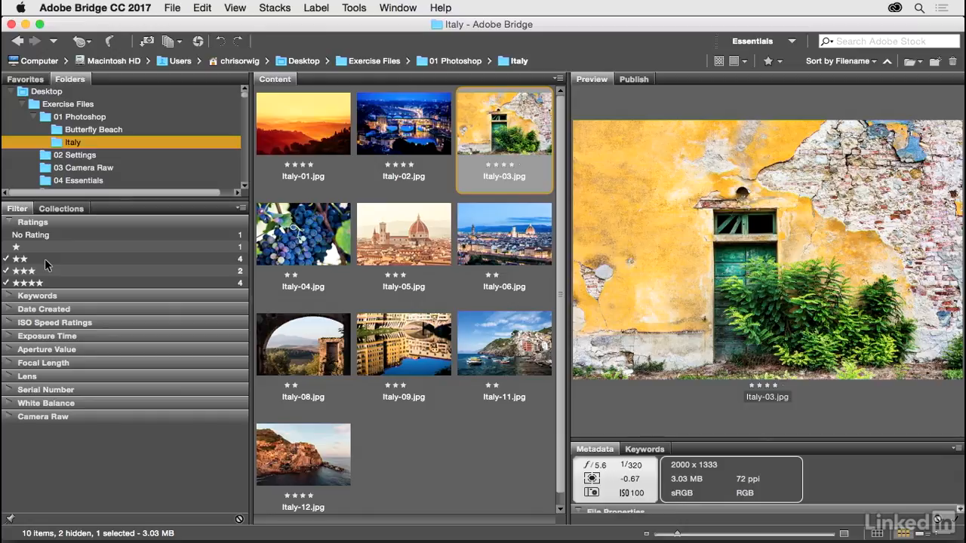
click(44, 259)
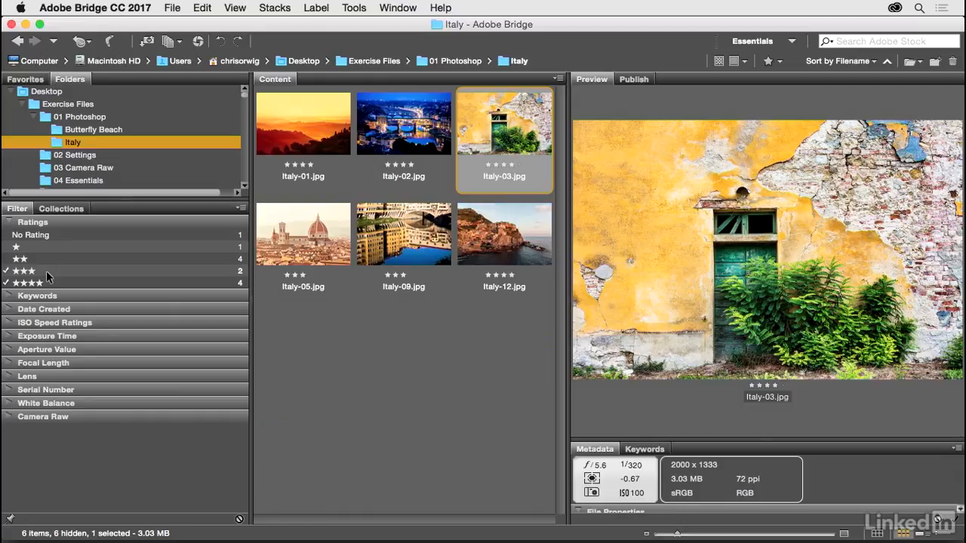
click(46, 271)
click(58, 283)
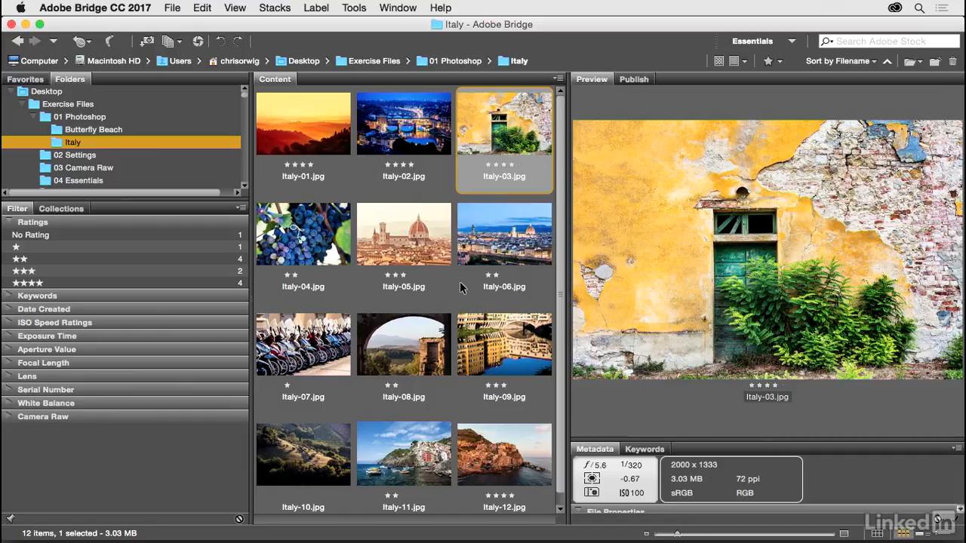
Step: Open Italy-03.jpg in Photoshop, then return to Bridge with Cmd+Option+O
double_click(487, 148)
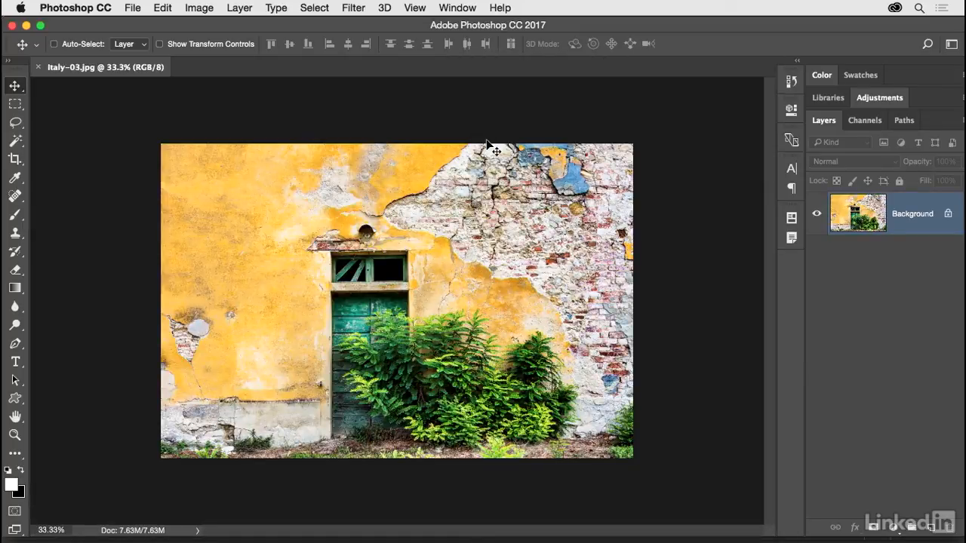
key(super)
key(alt+super+o)
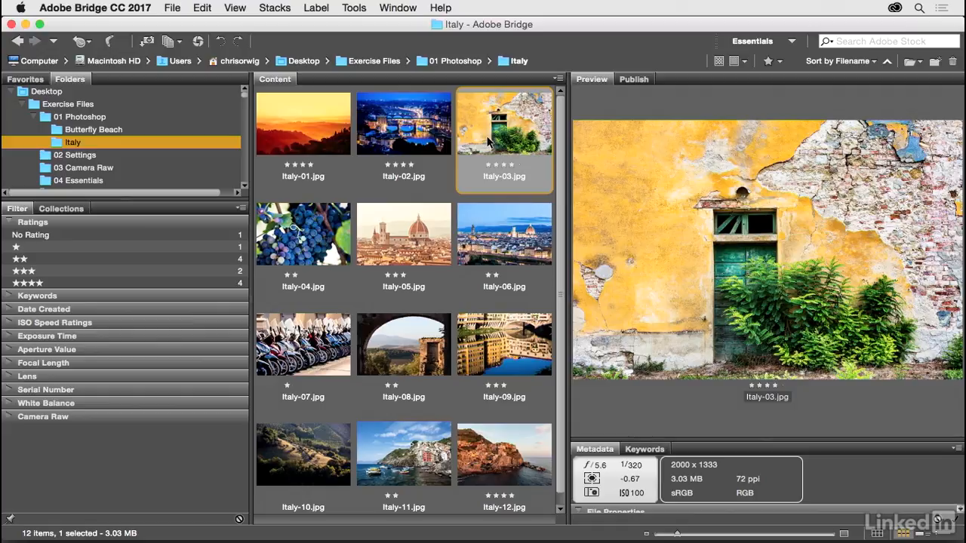
Step: Open Italy-01.jpg in Photoshop through File > Open, then switch back to Bridge
click(318, 145)
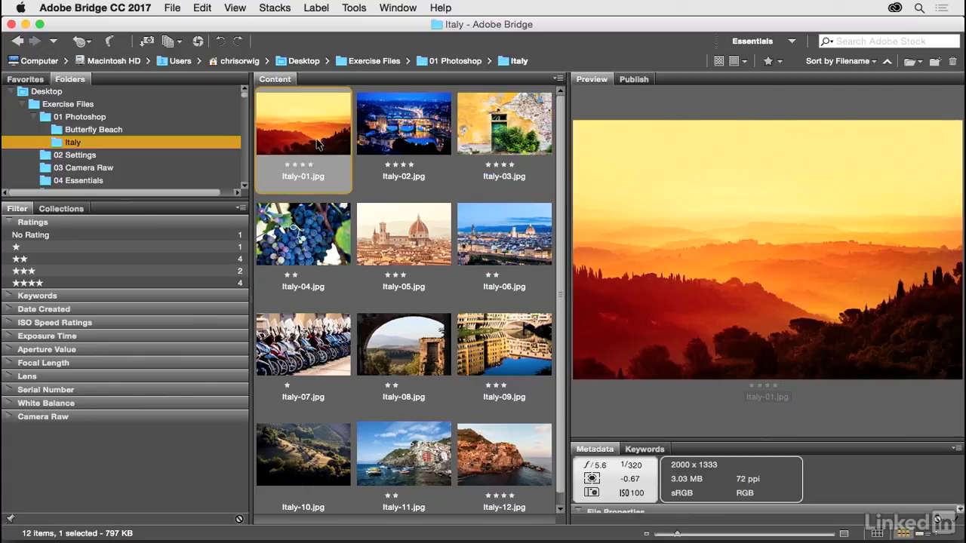
click(176, 9)
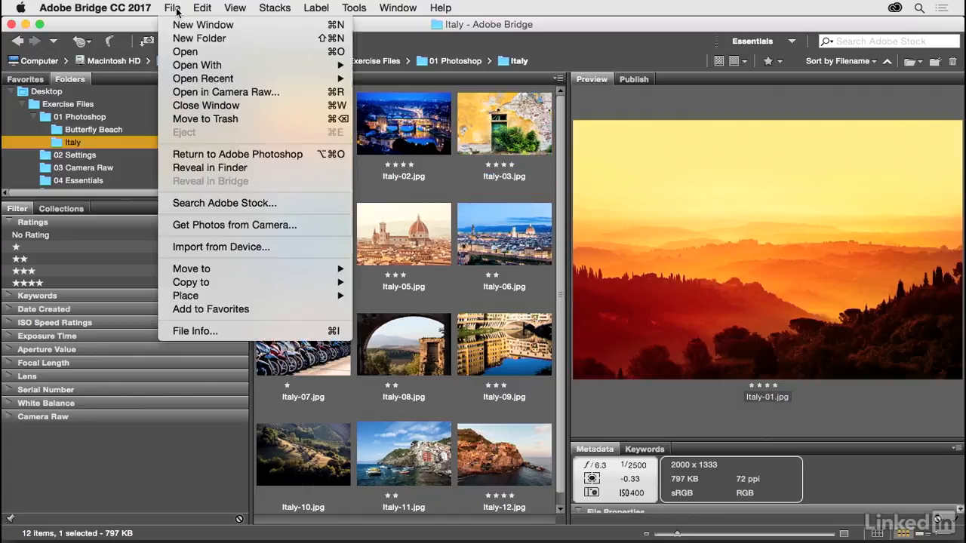
click(267, 53)
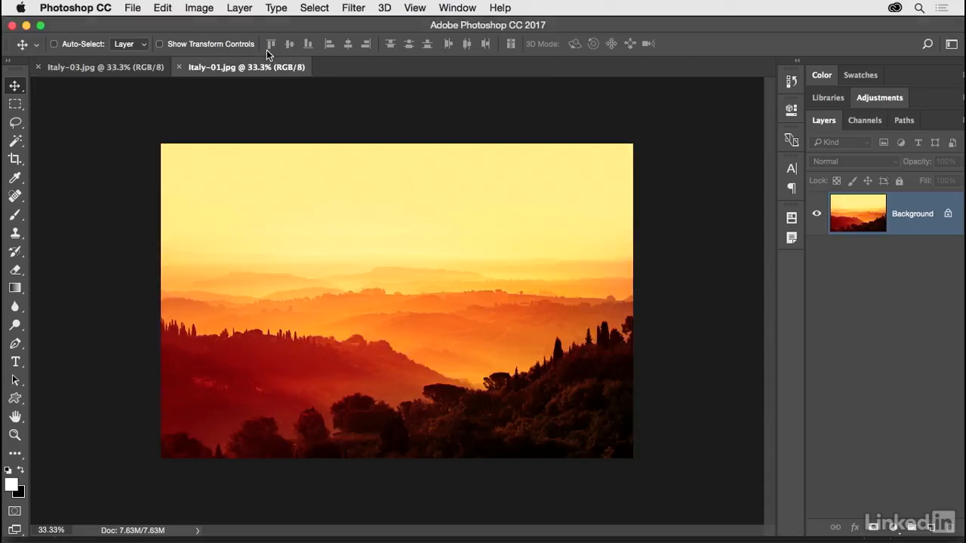
key(super)
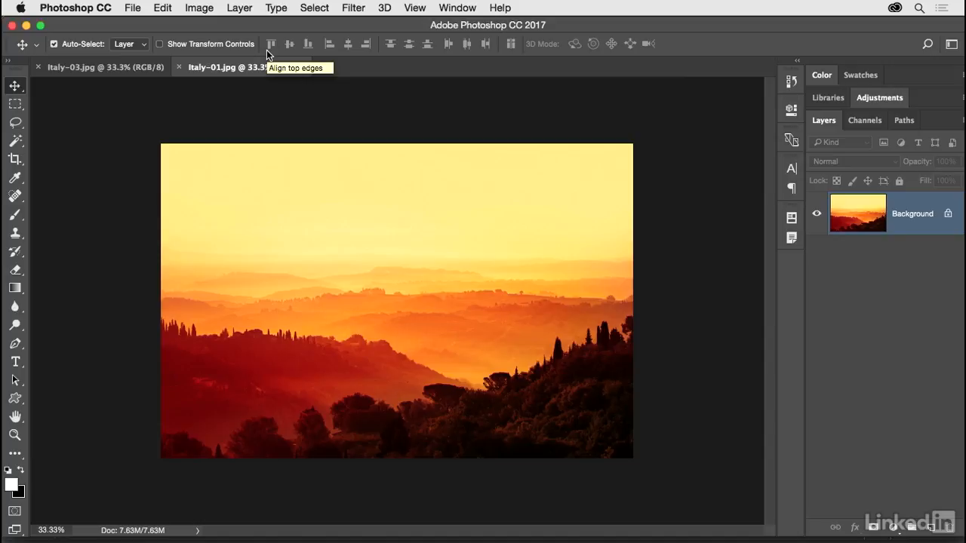
key(super+Tab)
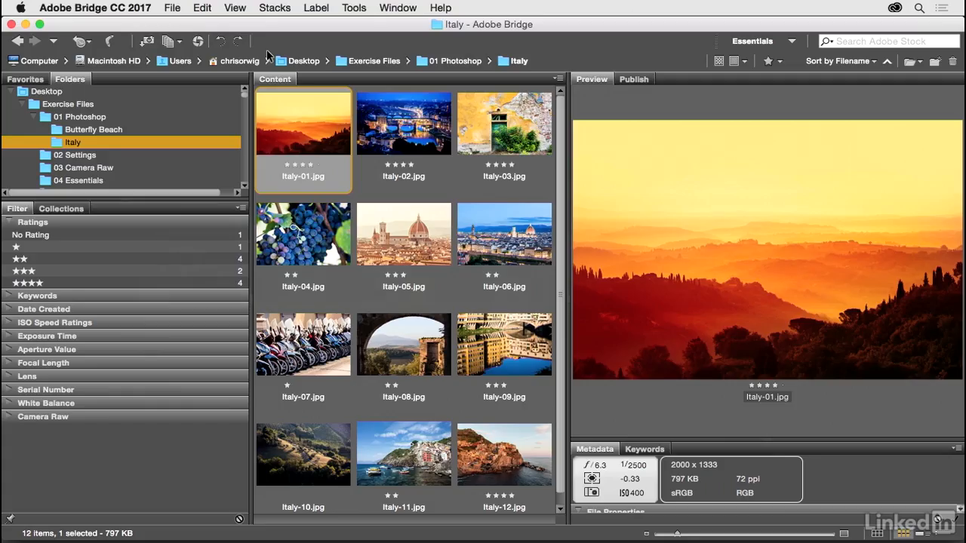
Step: Show the Butterfly Beach folder and open Butterfly-Beach-01.dng in Camera Raw
click(191, 128)
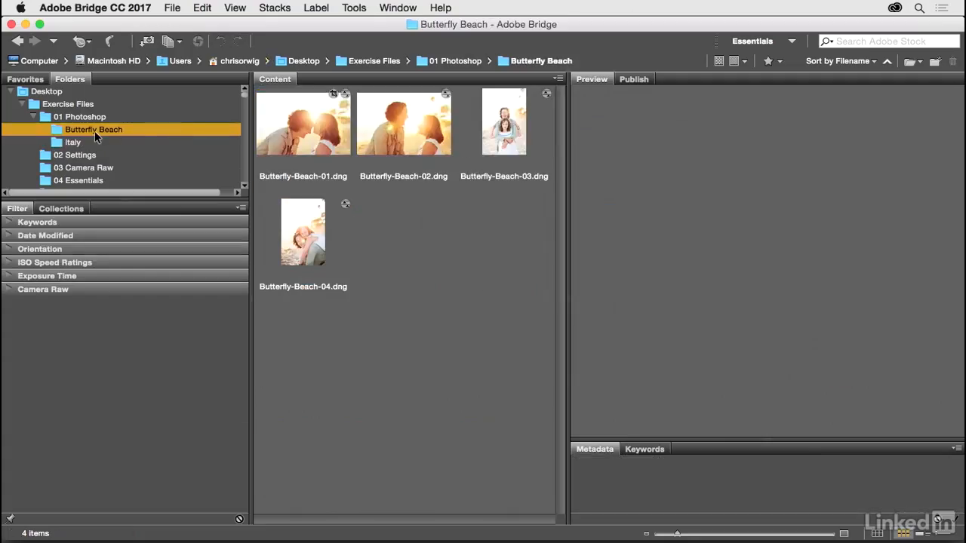
click(314, 143)
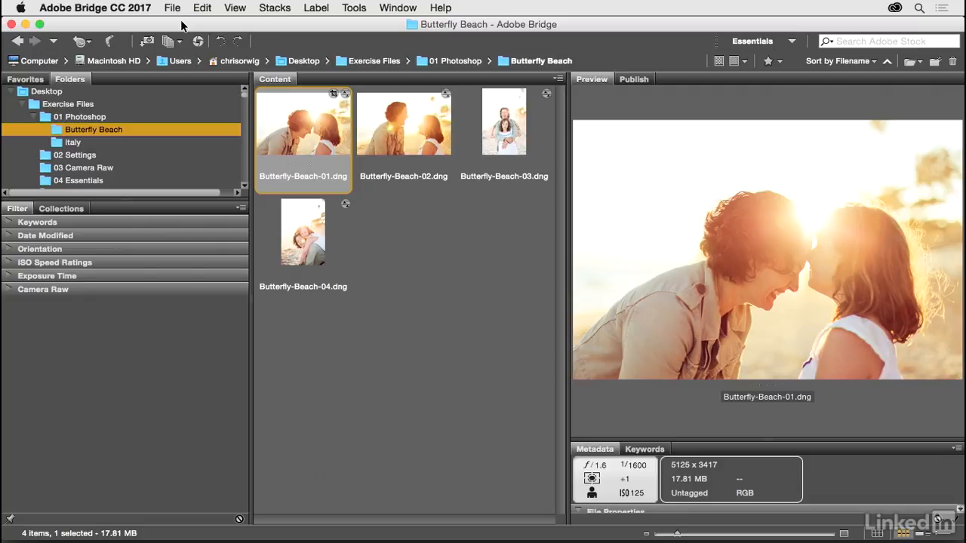
double_click(304, 125)
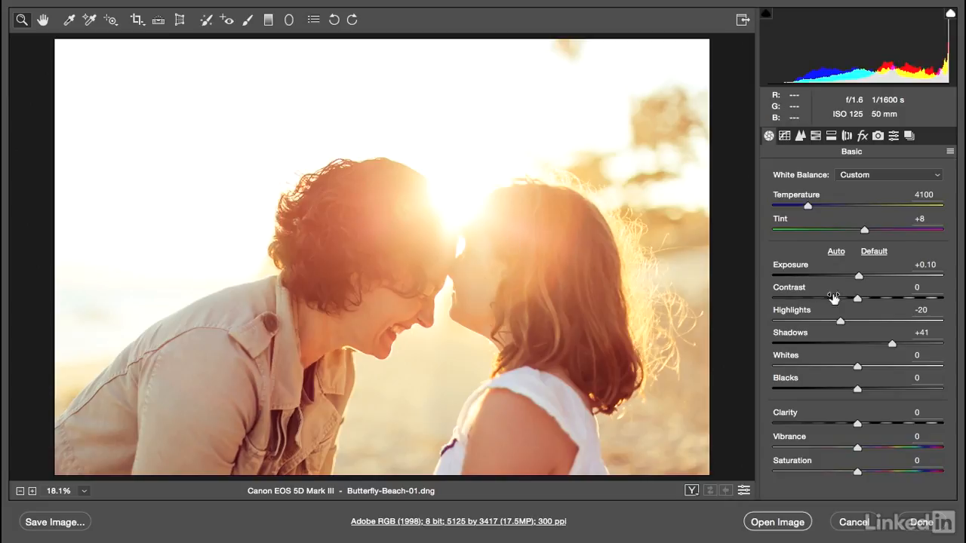
Step: Raise Contrast to +20 in Camera Raw and open Butterfly-Beach-01.dng in Photoshop
drag(858, 300, 866, 278)
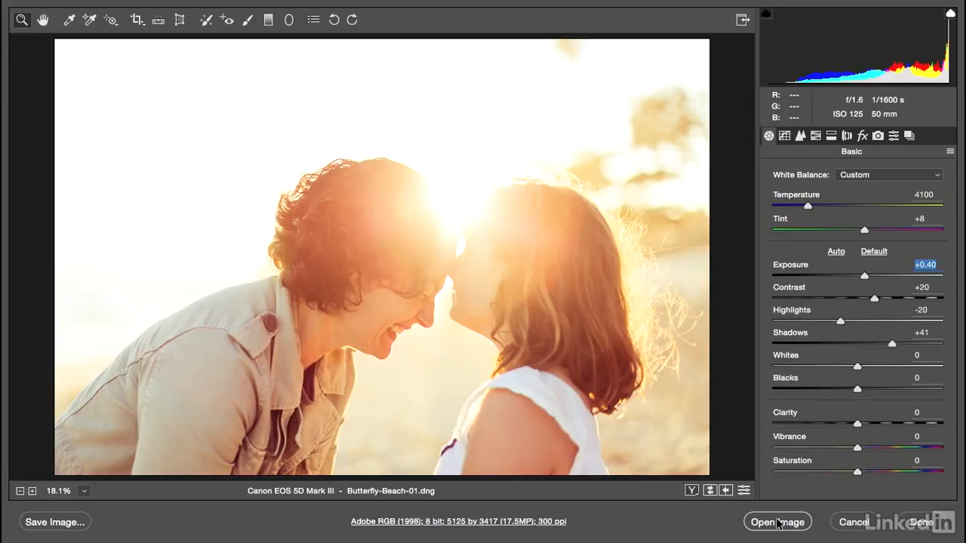
click(778, 523)
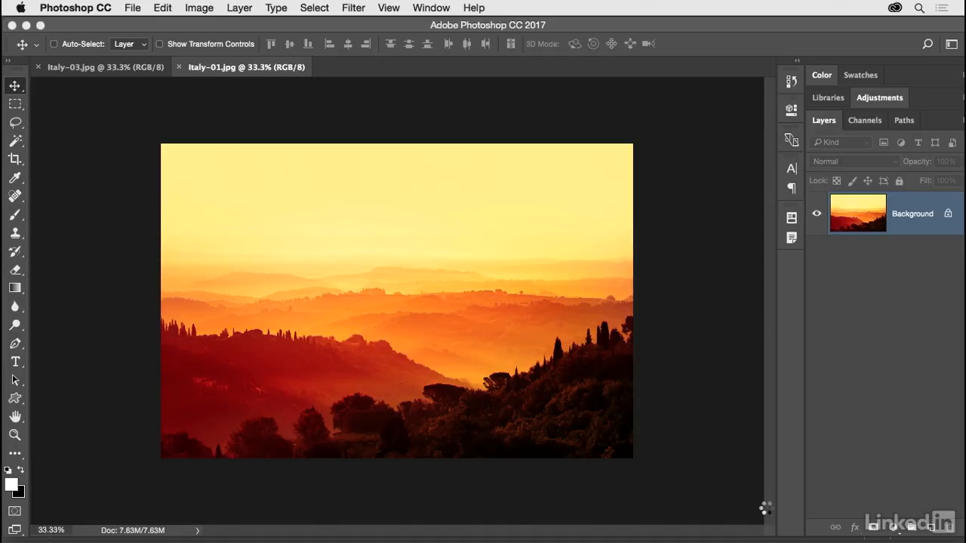